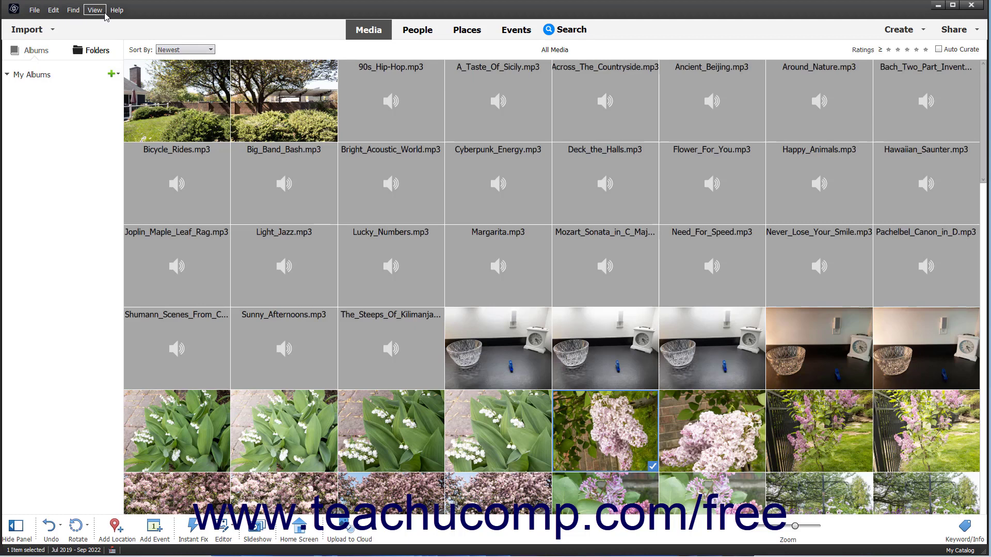
click(42, 17)
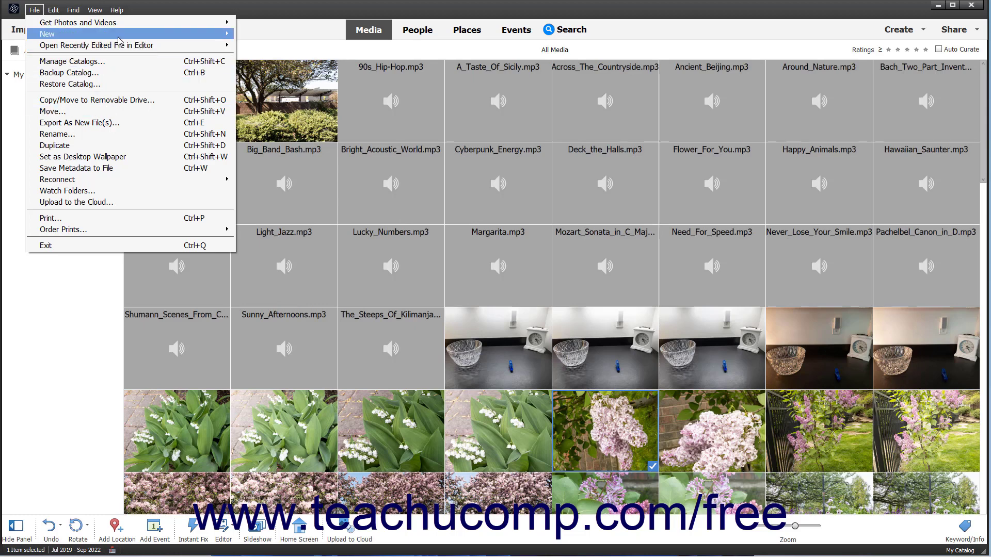
mouse_move(119, 41)
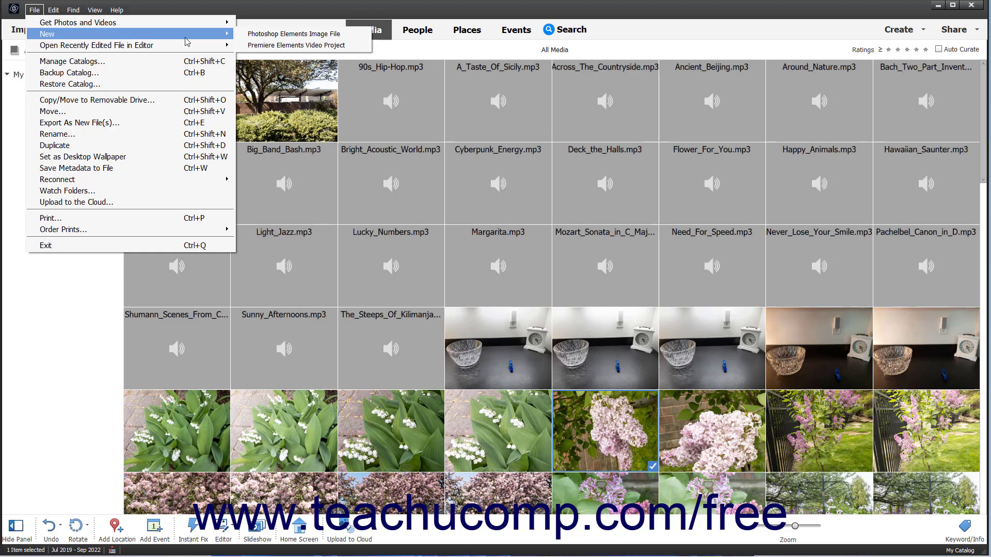
click(269, 46)
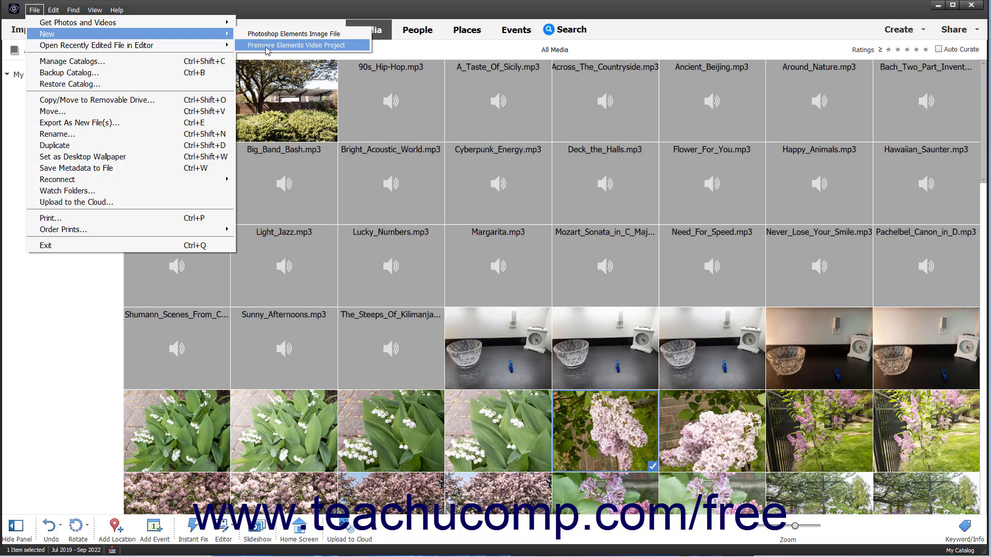
mouse_move(139, 46)
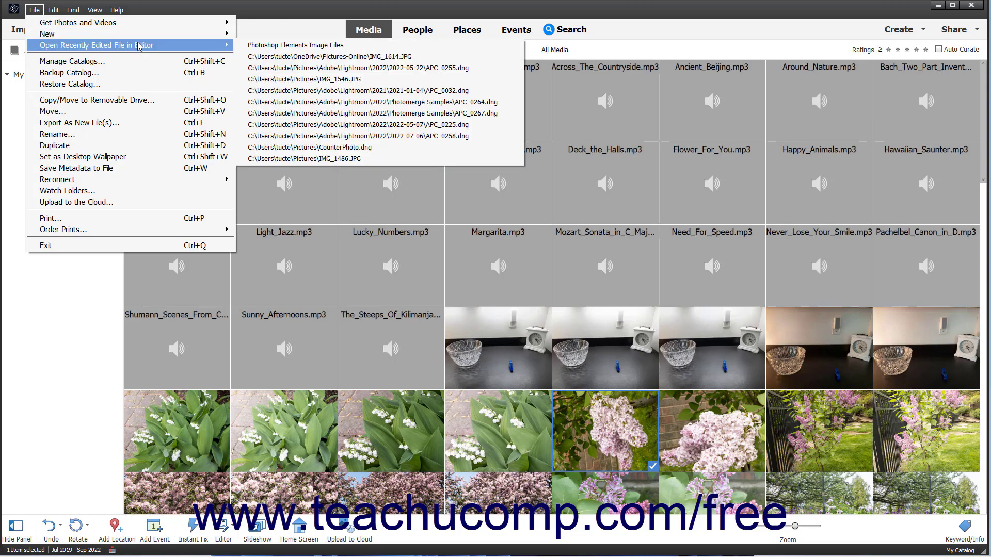
- Open the print options for the lilac photo, review them, then cancel printing
click(110, 219)
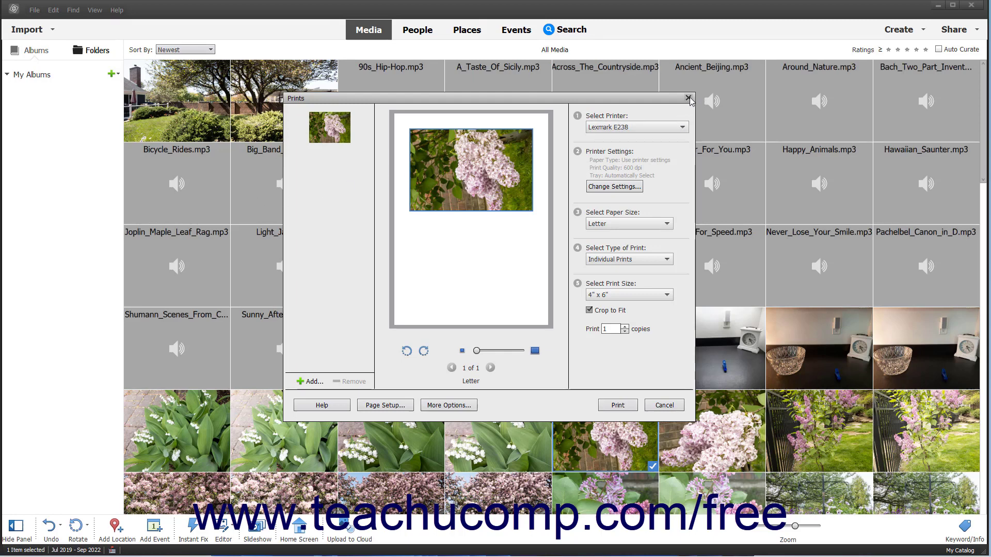
click(664, 404)
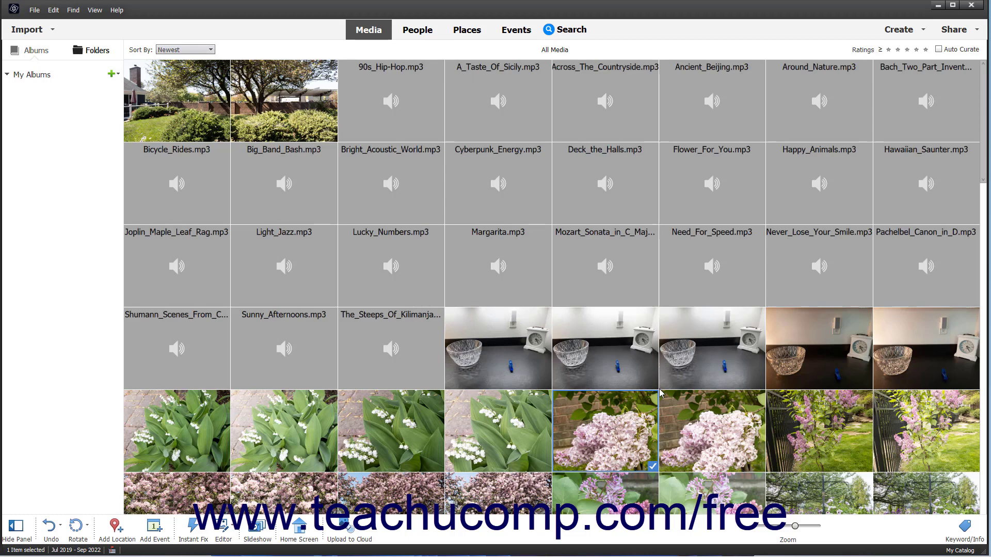
click(54, 9)
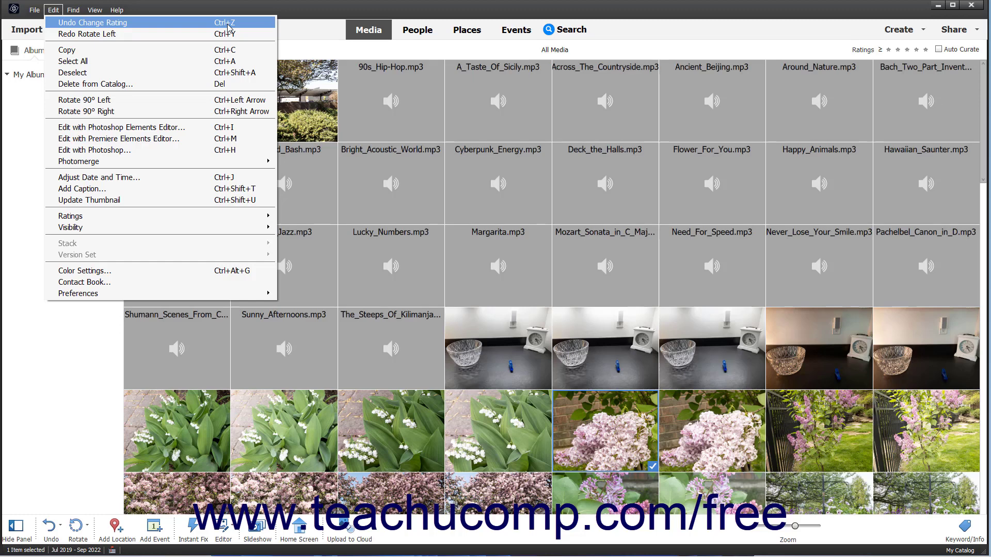
click(268, 11)
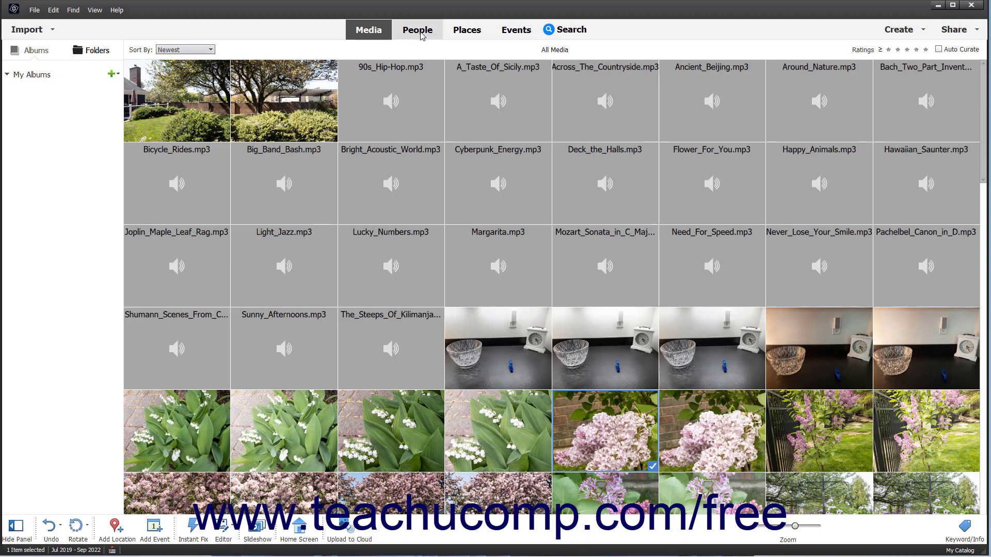
click(473, 32)
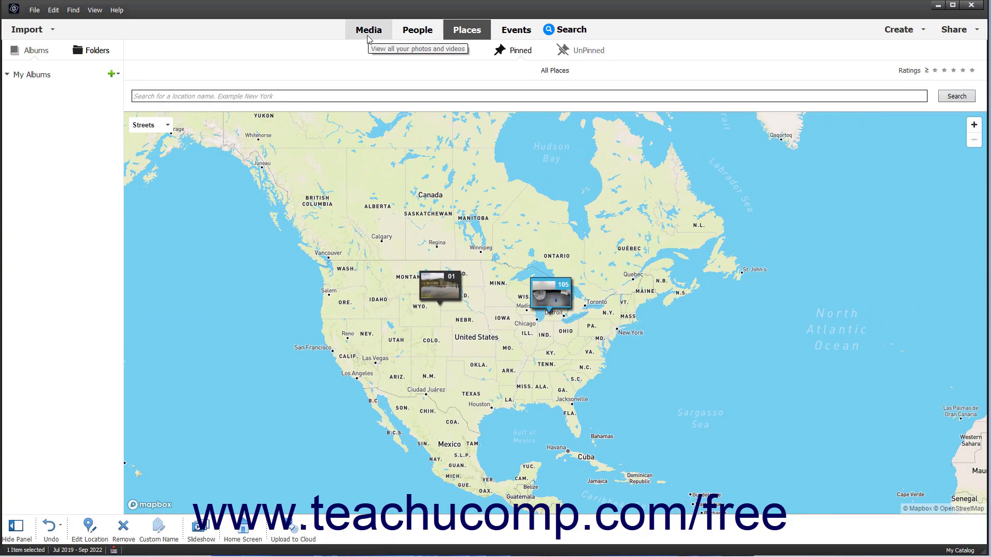
click(368, 34)
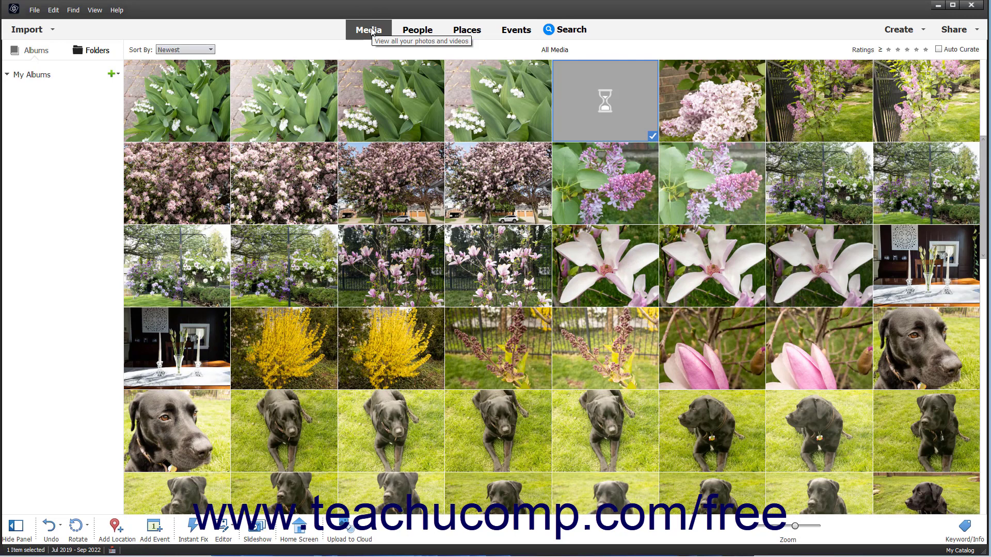
click(23, 34)
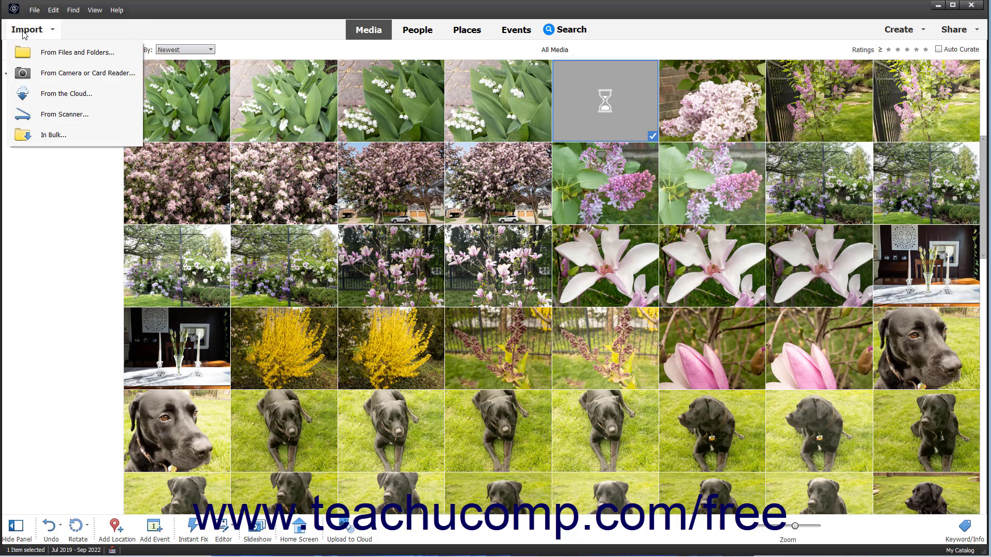
click(23, 34)
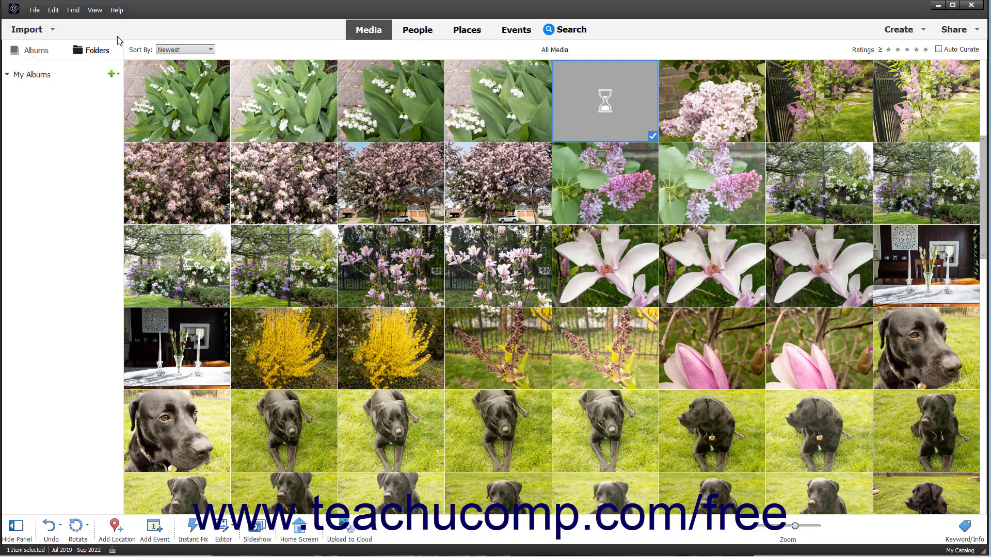
click(912, 32)
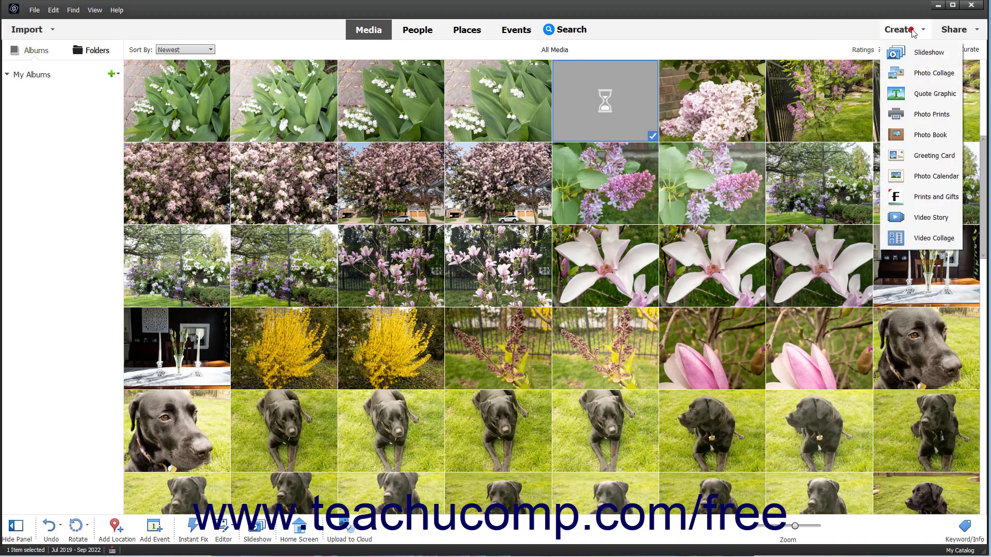
click(948, 32)
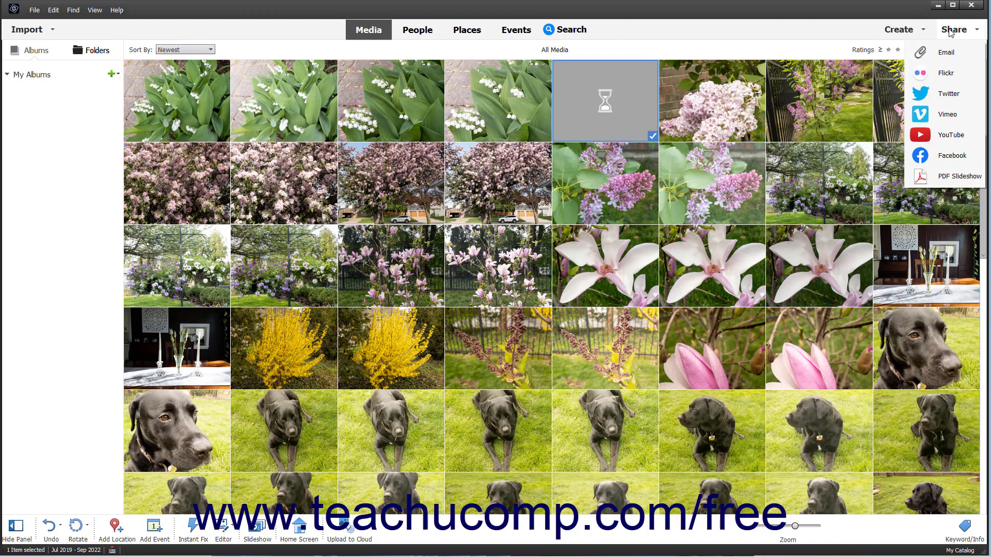
click(948, 32)
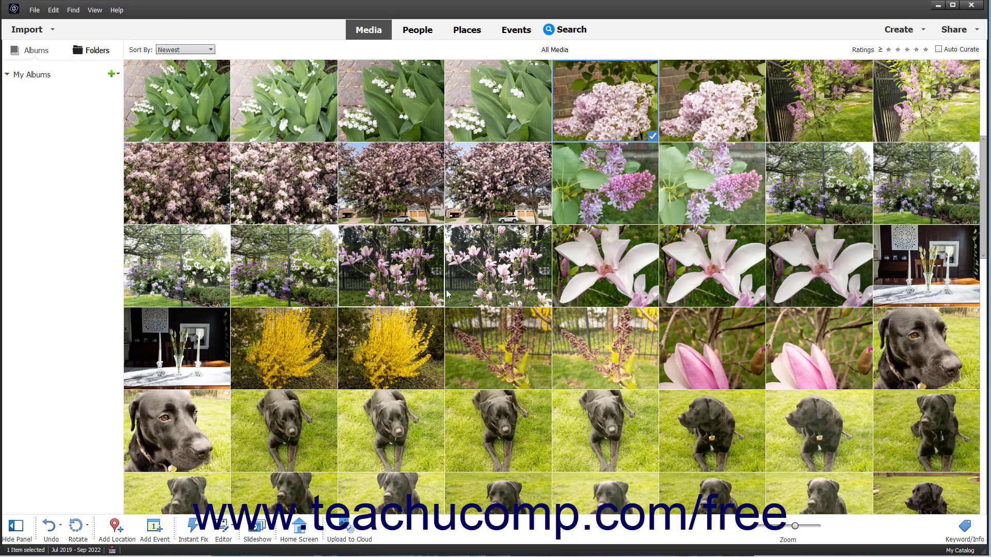
click(368, 32)
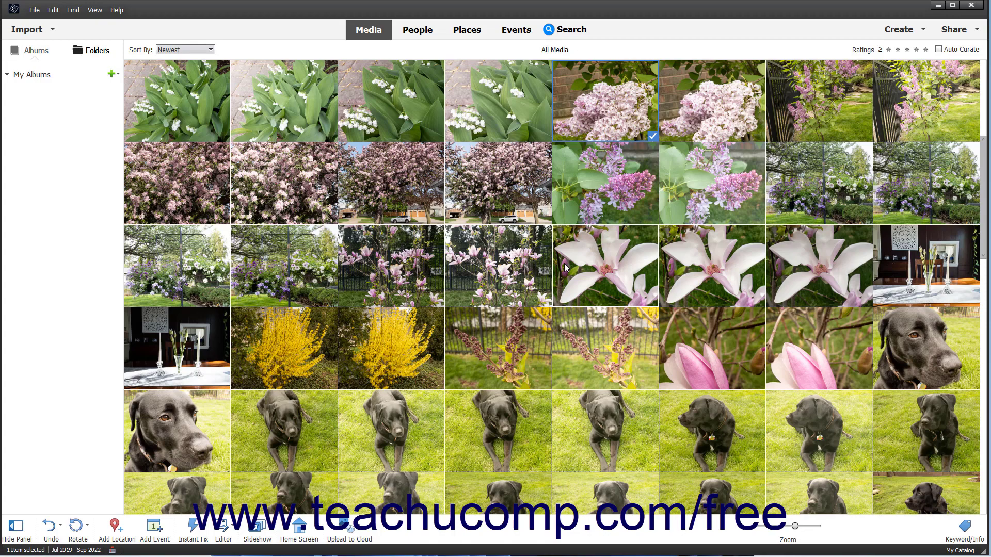
scroll(565, 264, down, 5)
scroll(565, 265, up, 5)
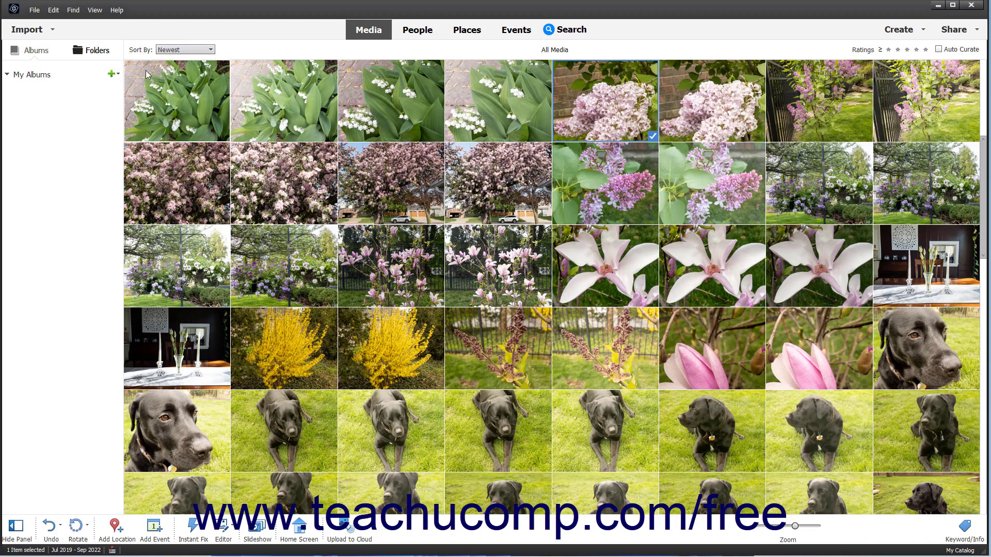
click(96, 10)
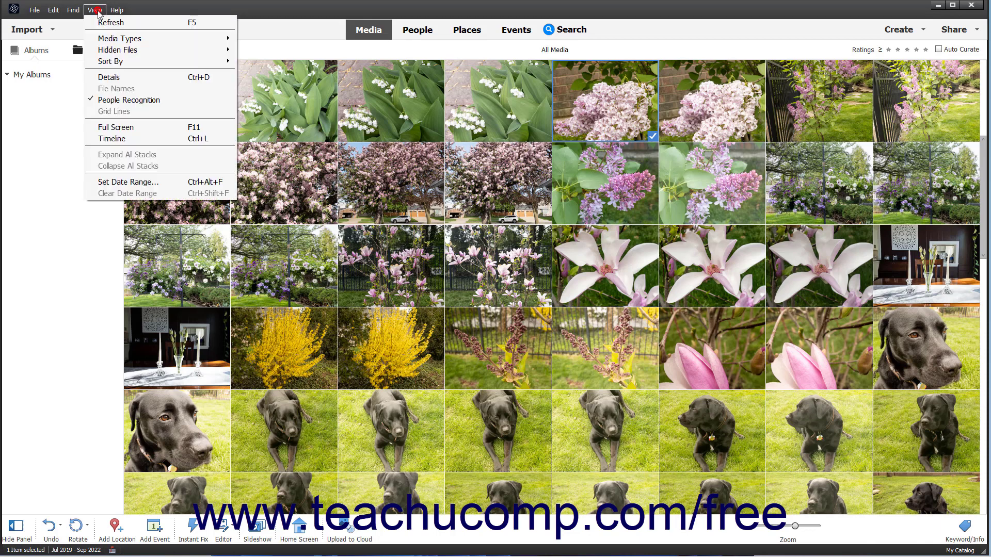
click(114, 80)
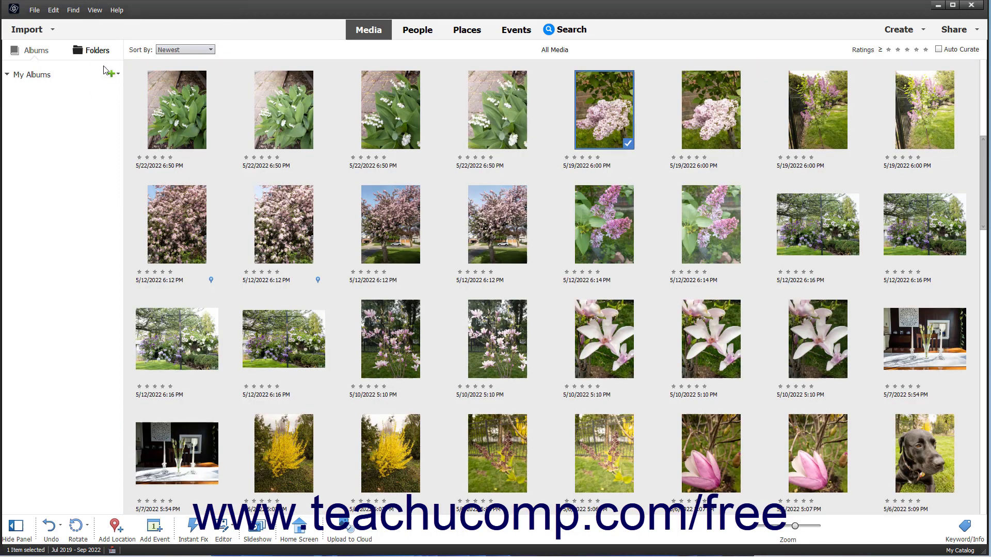
click(95, 10)
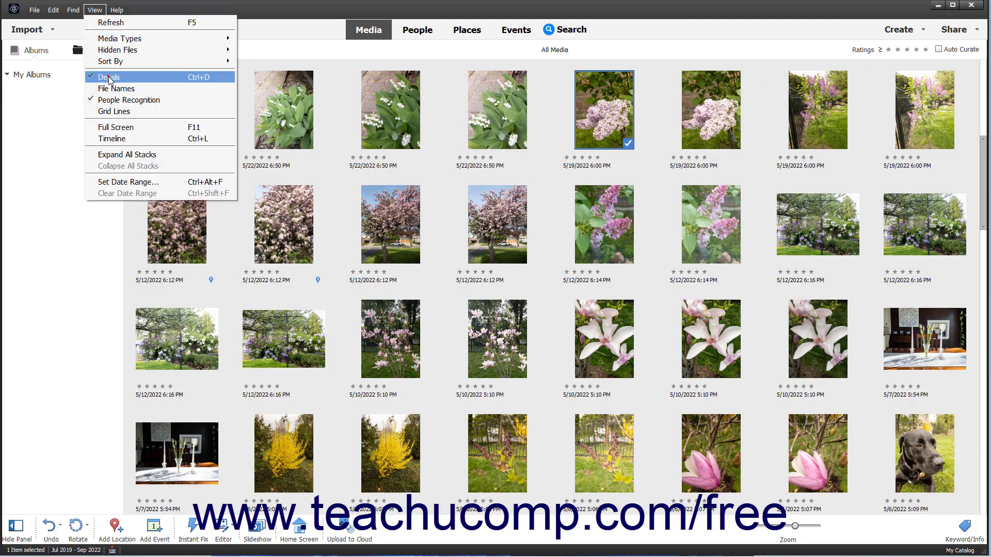
click(108, 76)
click(98, 11)
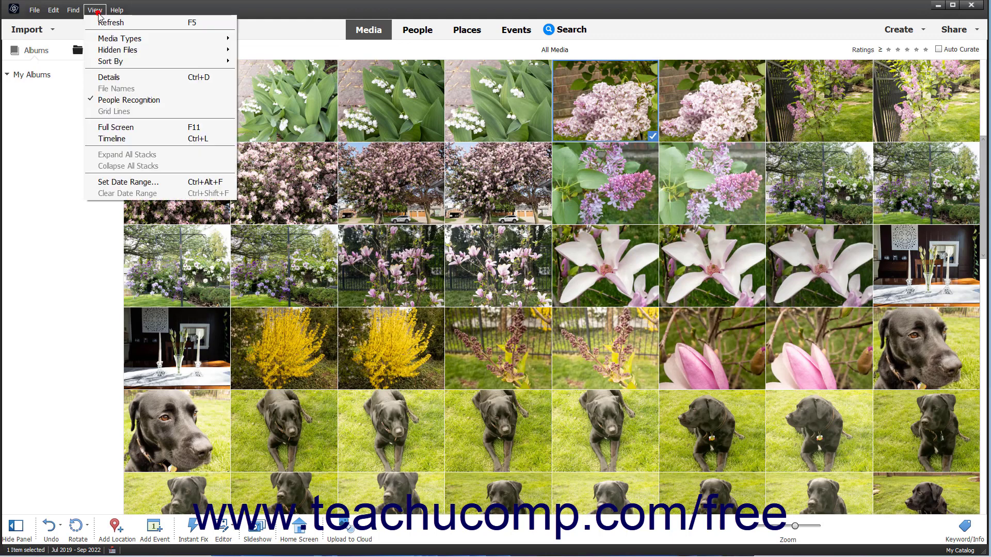
click(110, 77)
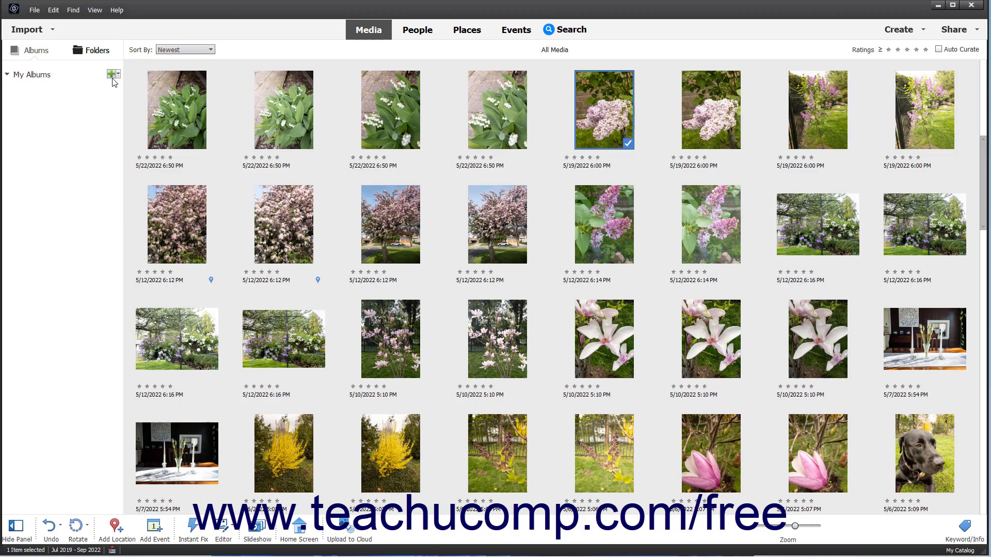
- Turn on File Names and Grid Lines from the View menu for the thumbnail grid
click(95, 11)
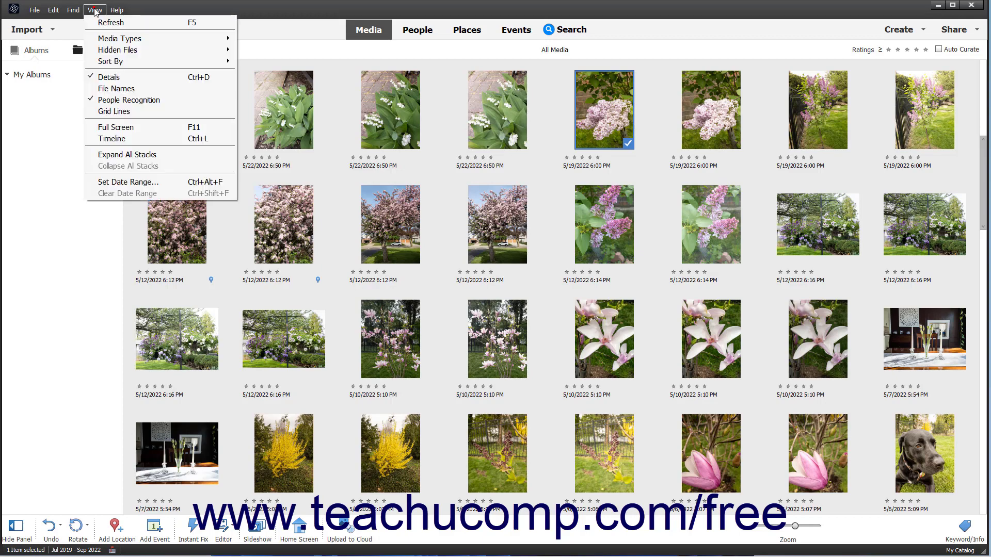
click(112, 89)
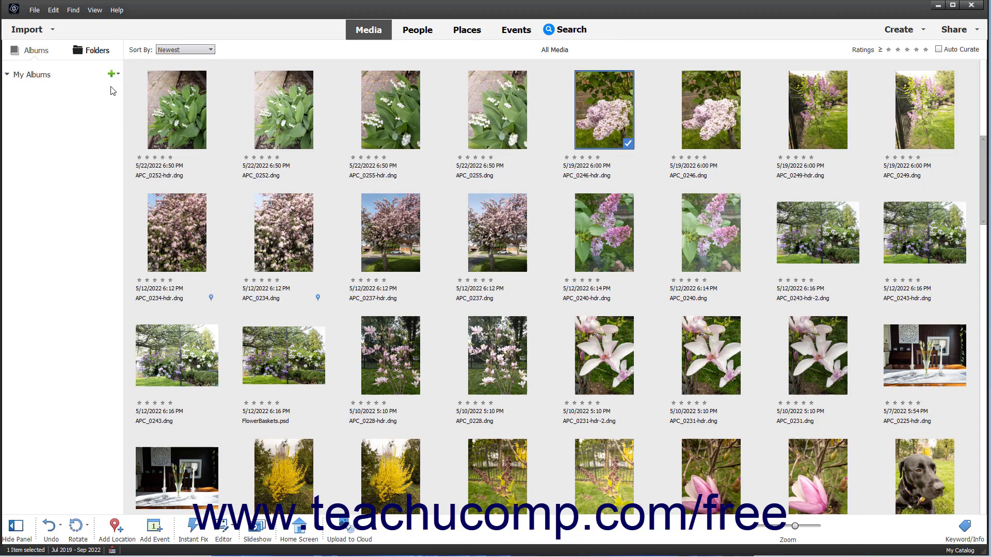
click(95, 10)
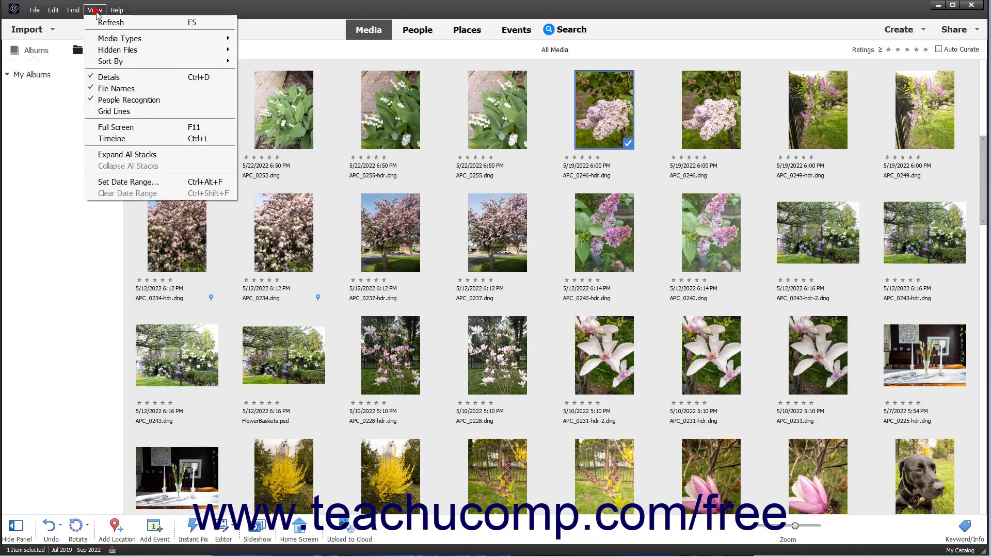
click(116, 112)
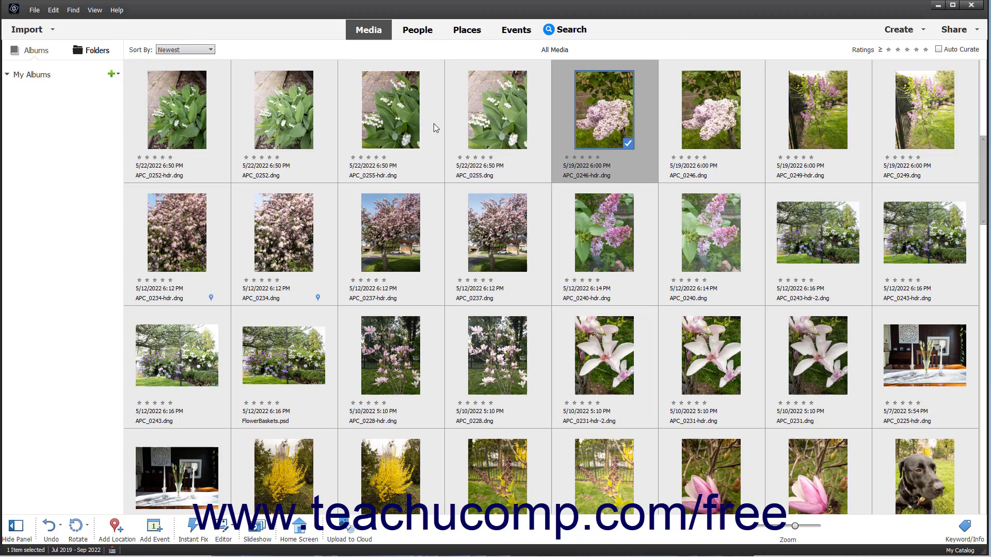
click(474, 34)
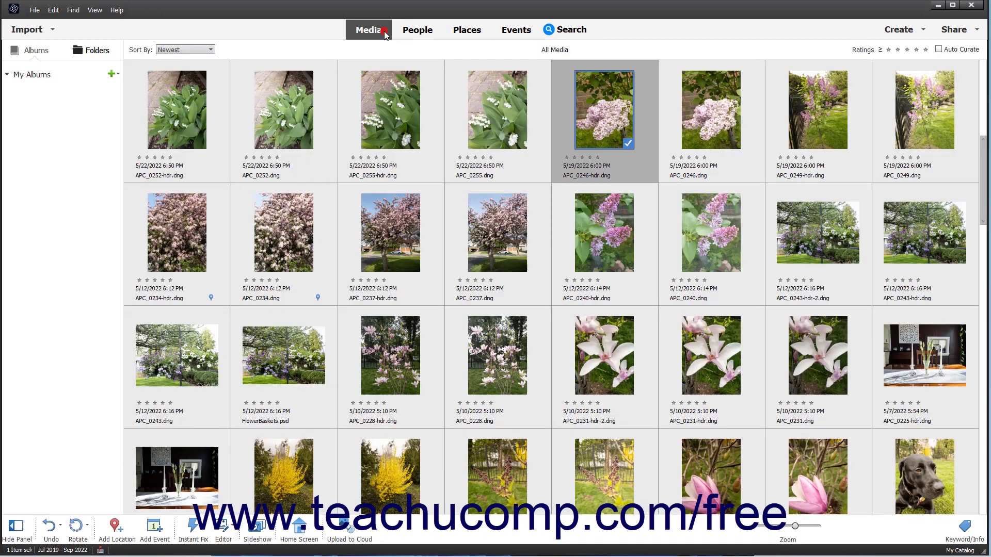
click(384, 33)
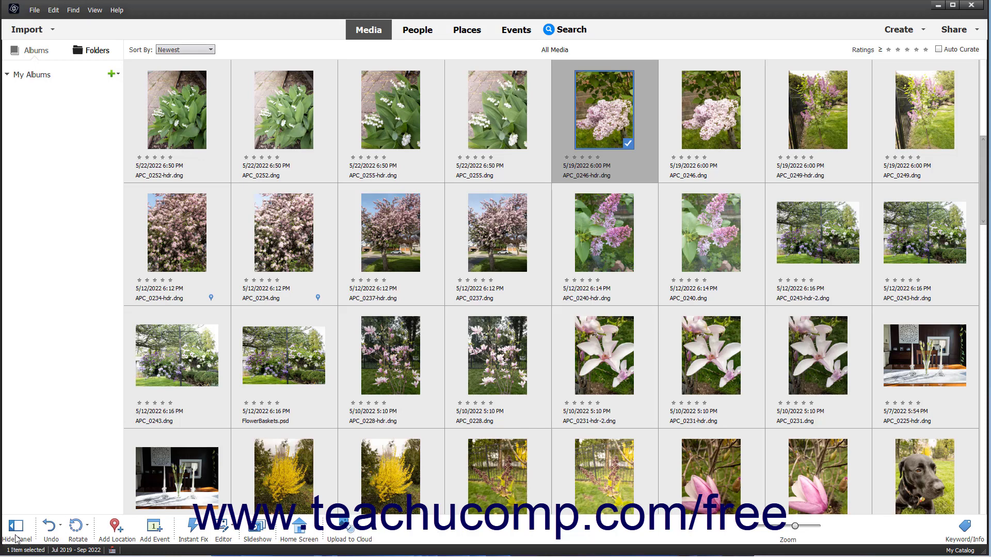
click(60, 526)
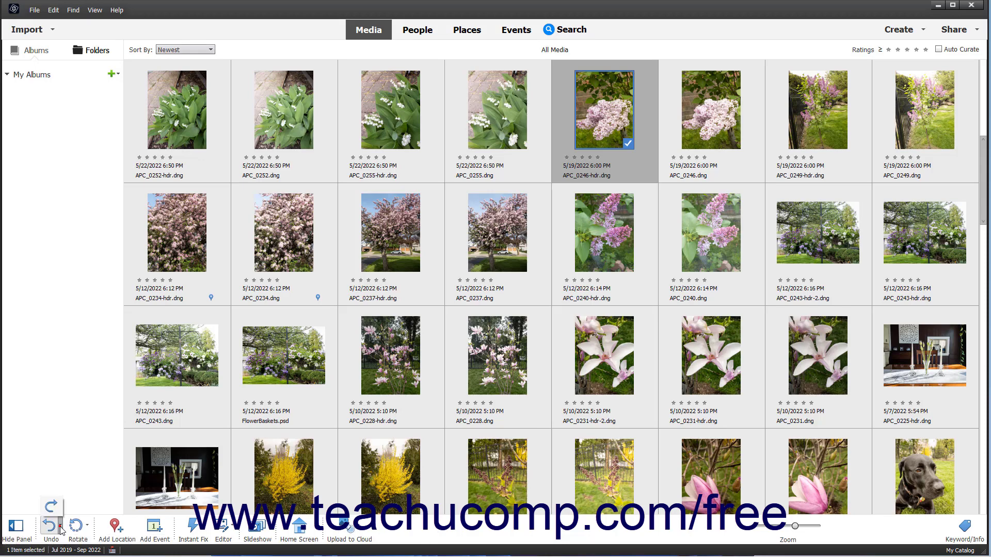
click(60, 526)
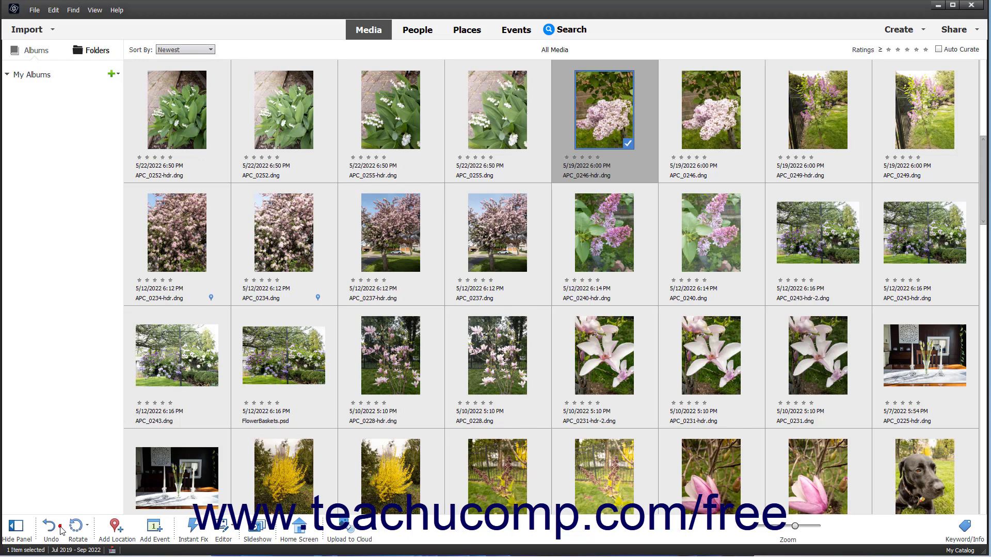
click(87, 526)
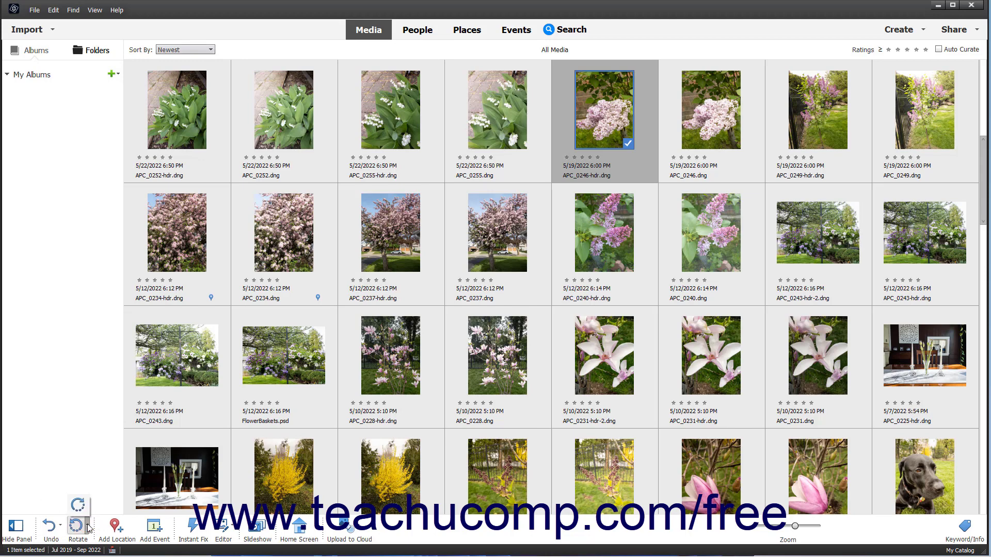
click(88, 527)
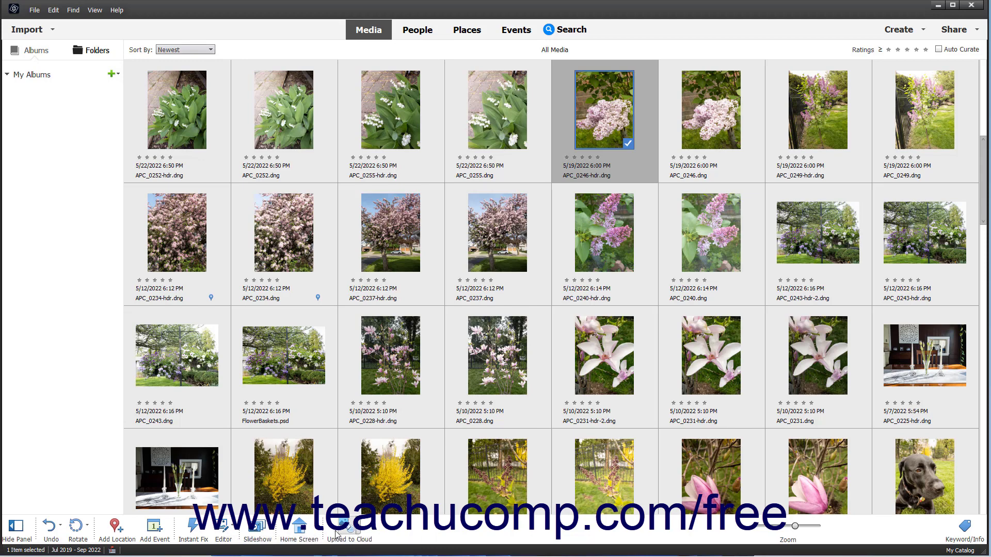
click(356, 529)
- Select the lilac photo APC_0246-hdr and open it in Instant Fix
ctrl+click(608, 127)
ctrl+click(609, 127)
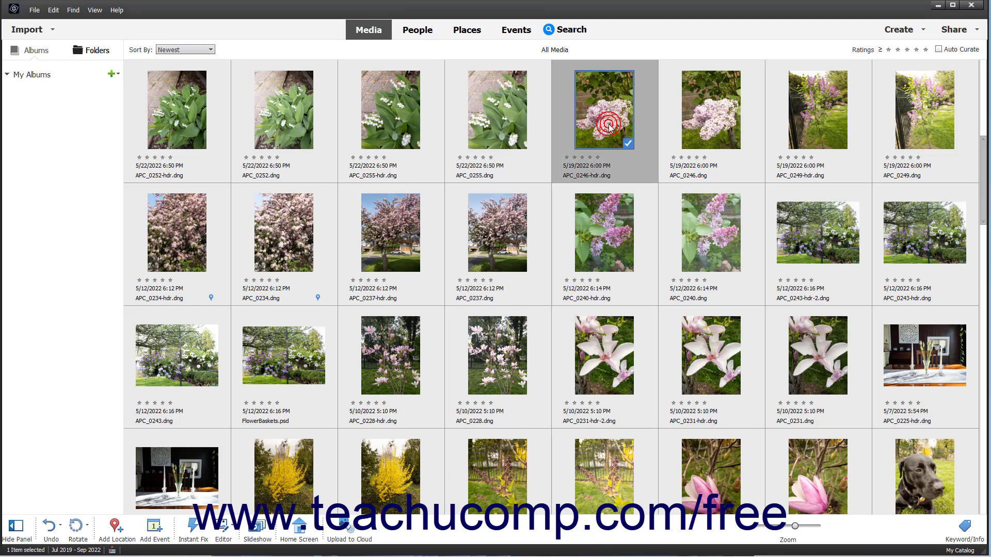
click(195, 529)
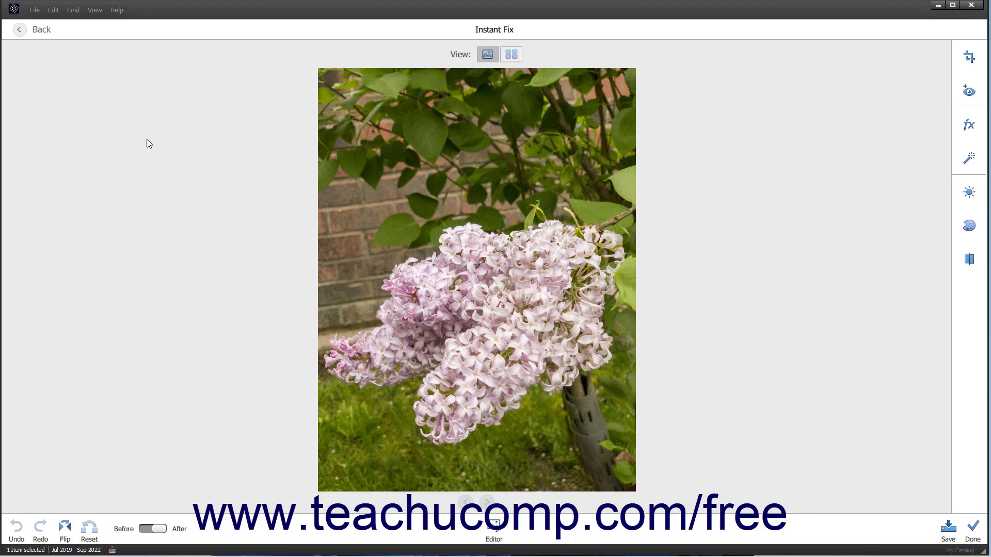
- Leave Instant Fix for the grid and show the lilac photo's Keyword/Info panel
click(41, 30)
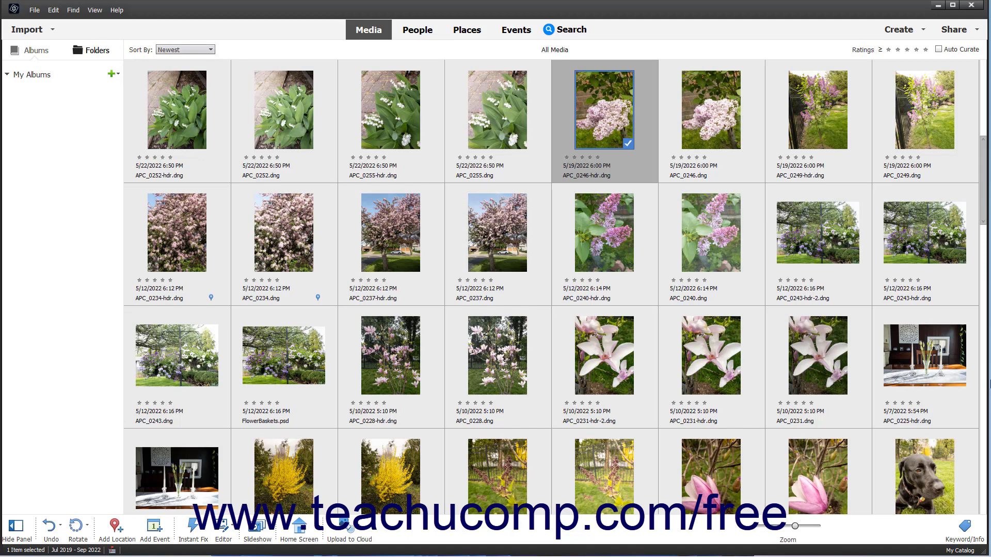
click(965, 527)
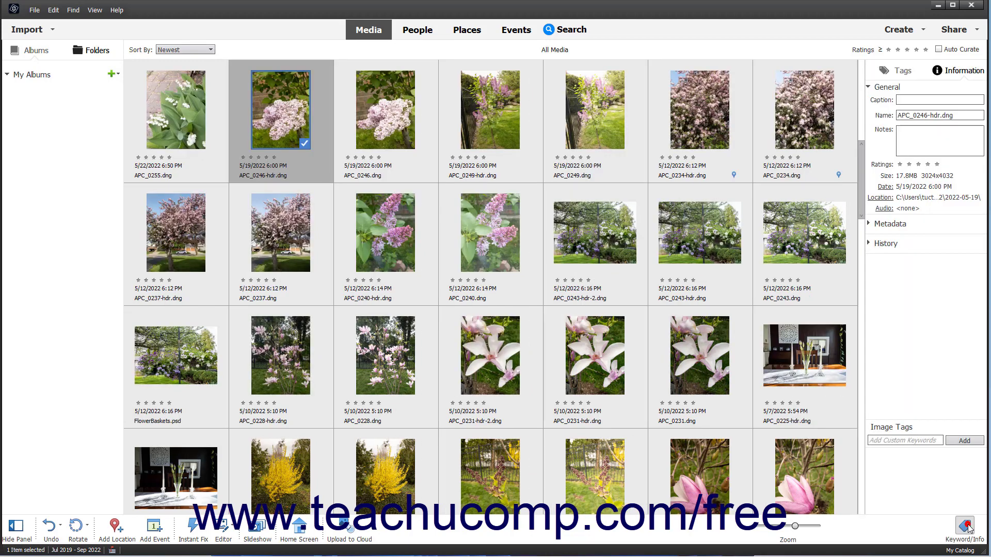
click(94, 51)
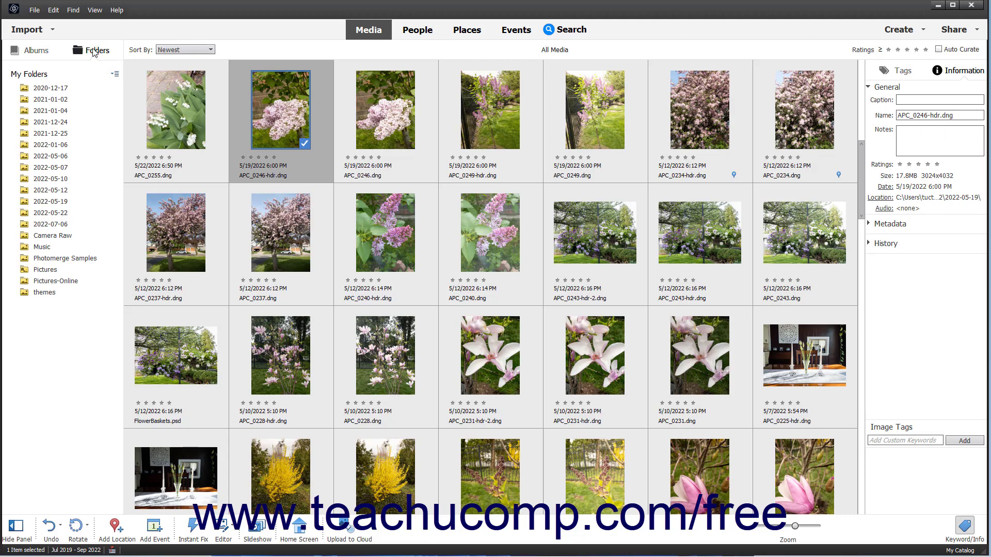
click(40, 55)
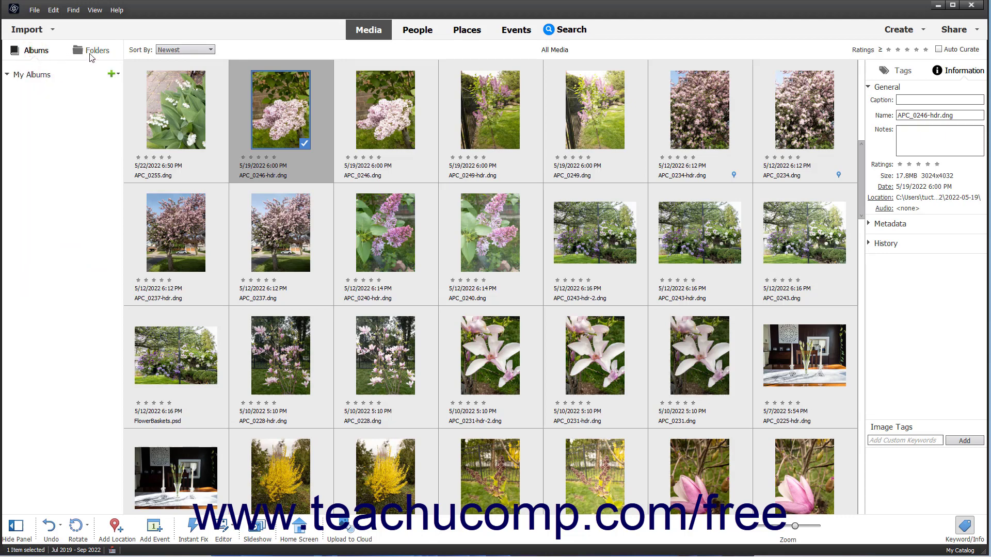
click(93, 56)
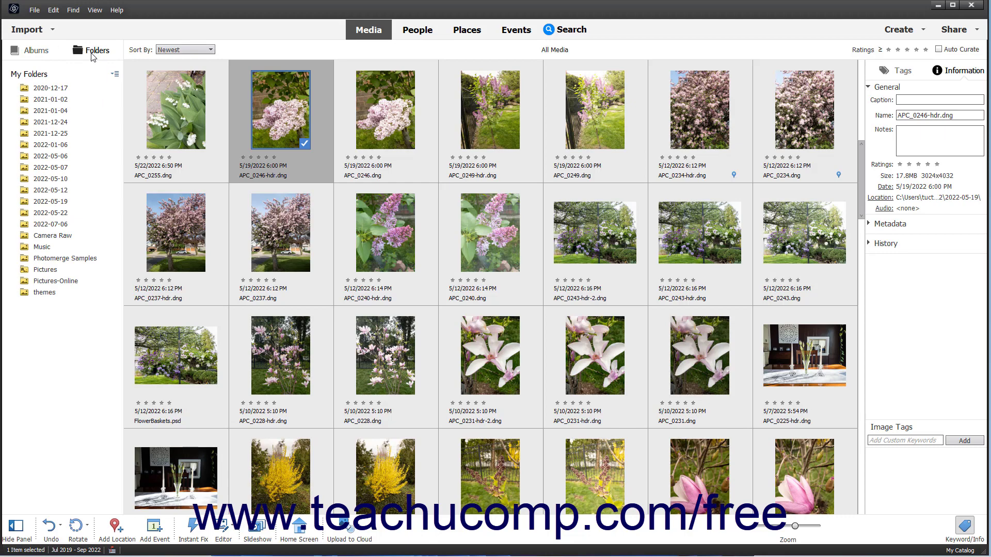
click(45, 52)
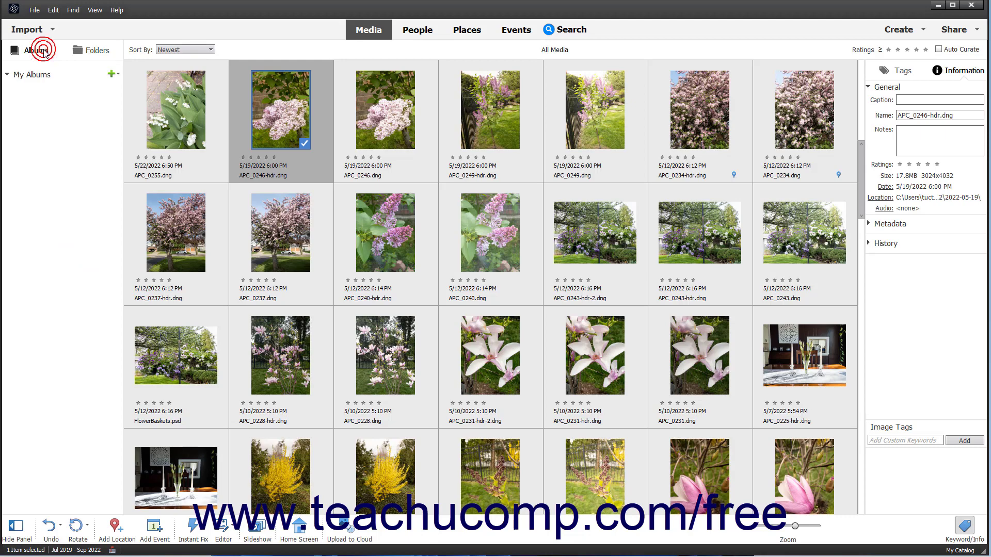